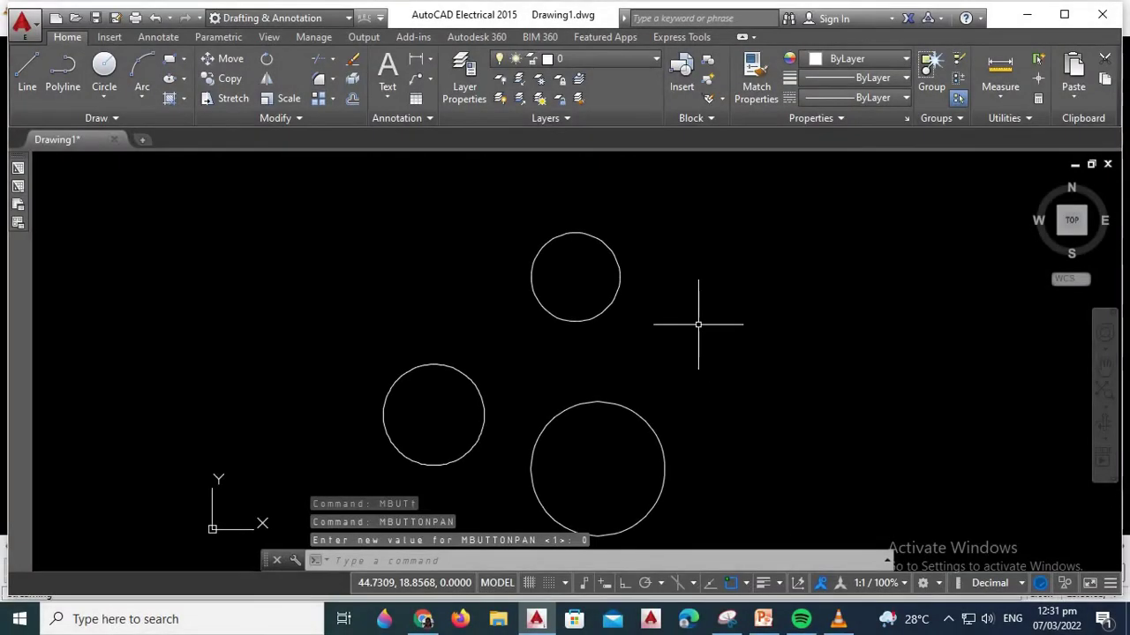
- Middle-click the drawing repeatedly to show the object snap menu appearing instead of panning, then dismiss it
{"action": "middle_click", "coordinate": [697, 324]}
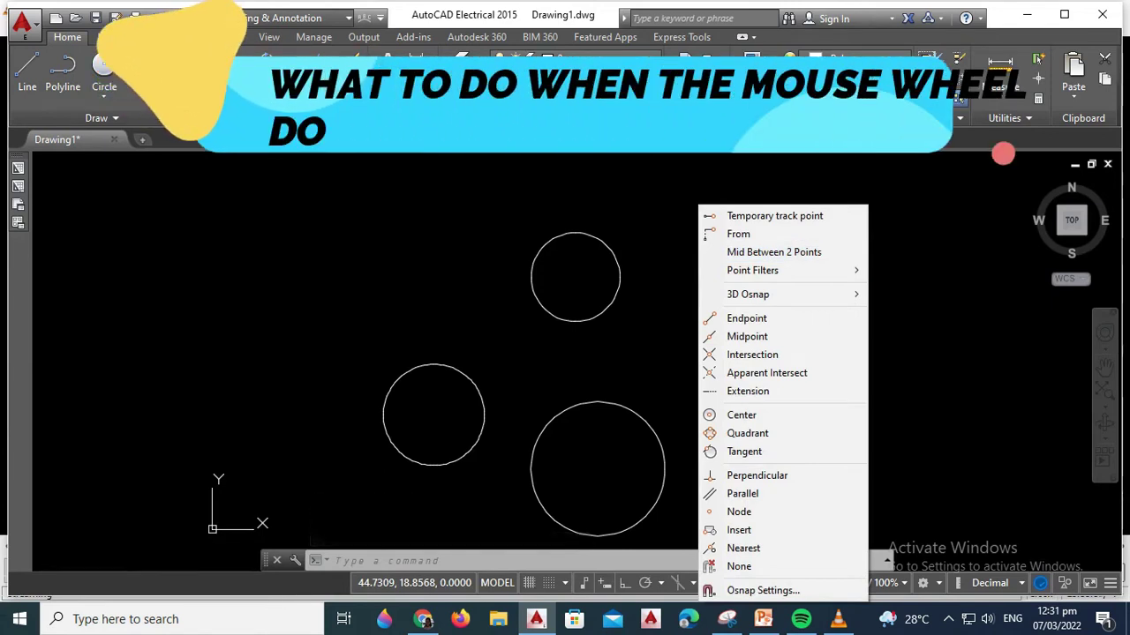
{"action": "middle_click", "coordinate": [369, 324]}
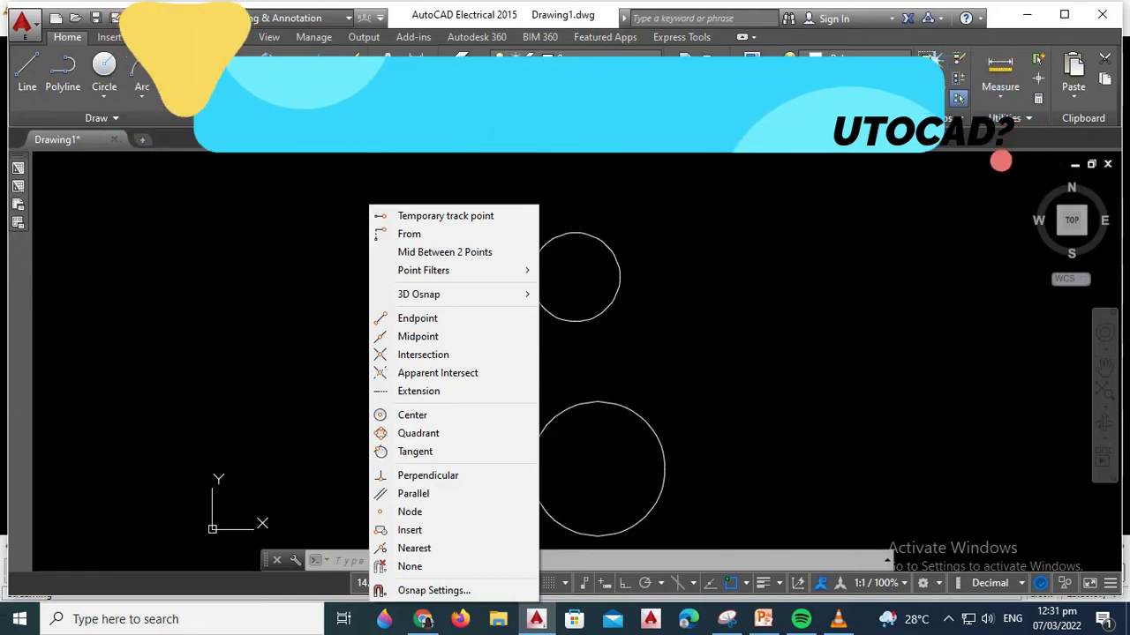
{"action": "key", "text": "Escape"}
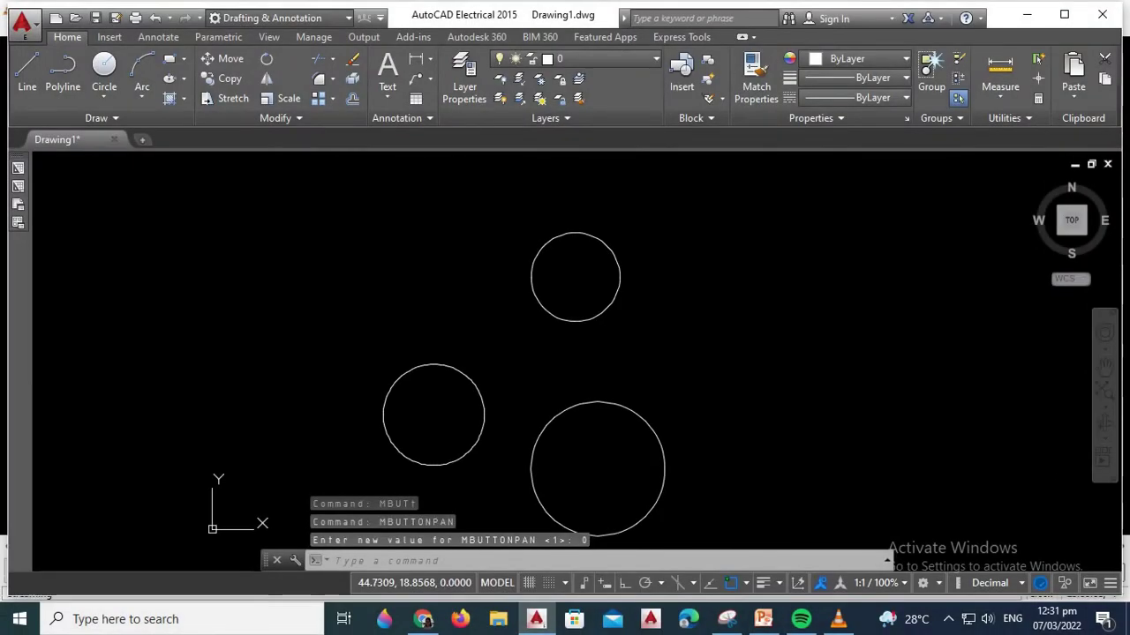
{"action": "middle_click", "coordinate": [697, 353]}
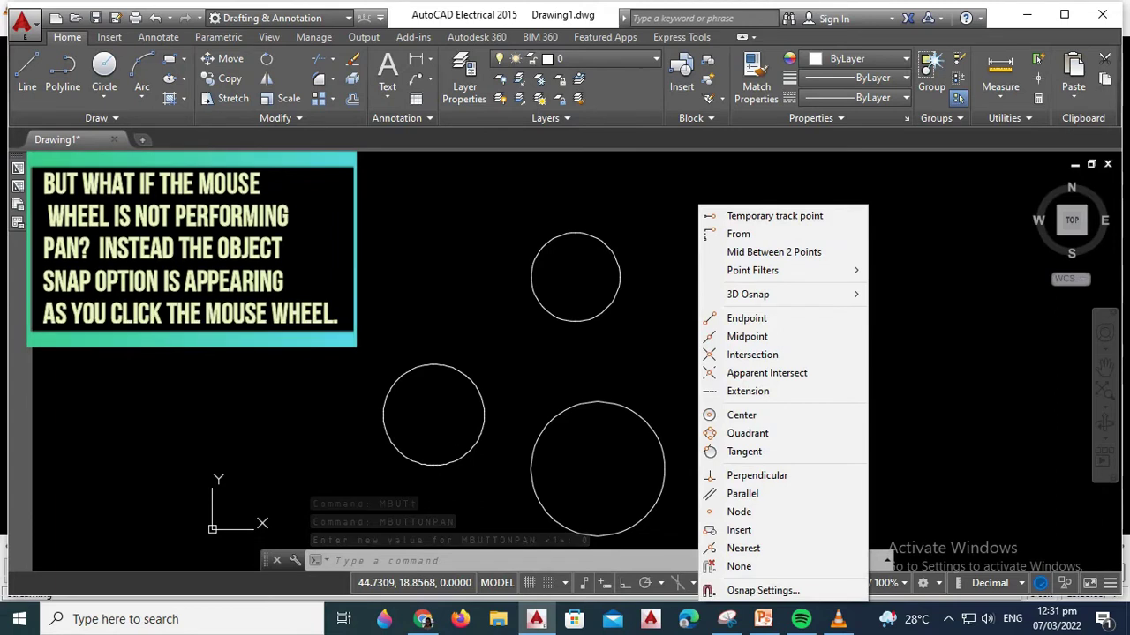
{"action": "middle_click", "coordinate": [365, 252]}
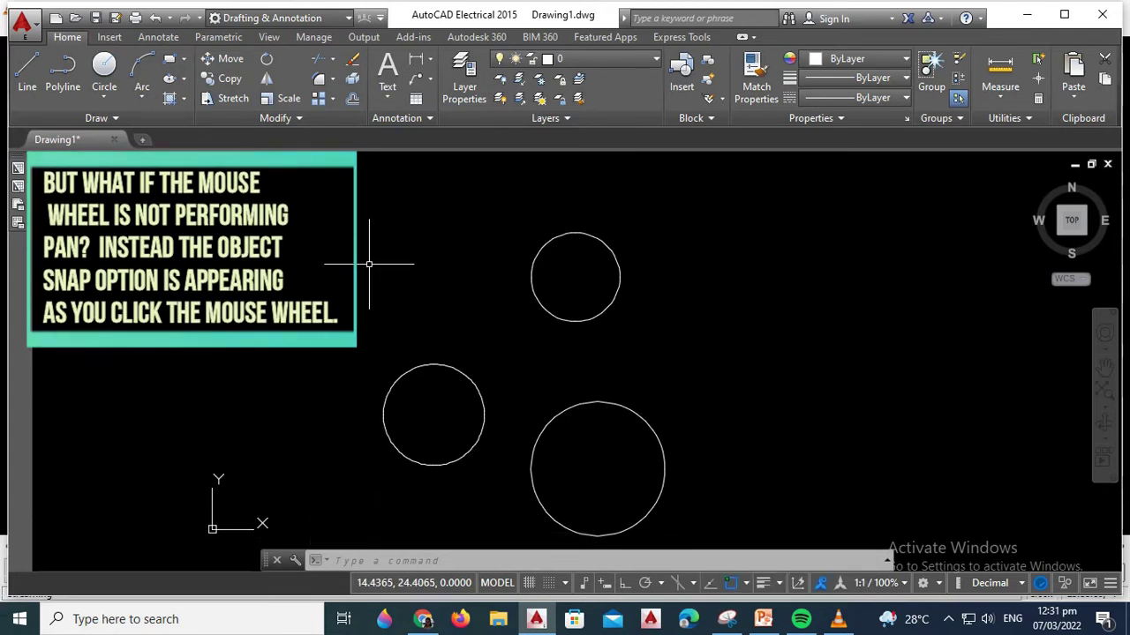
{"action": "middle_click", "coordinate": [365, 252]}
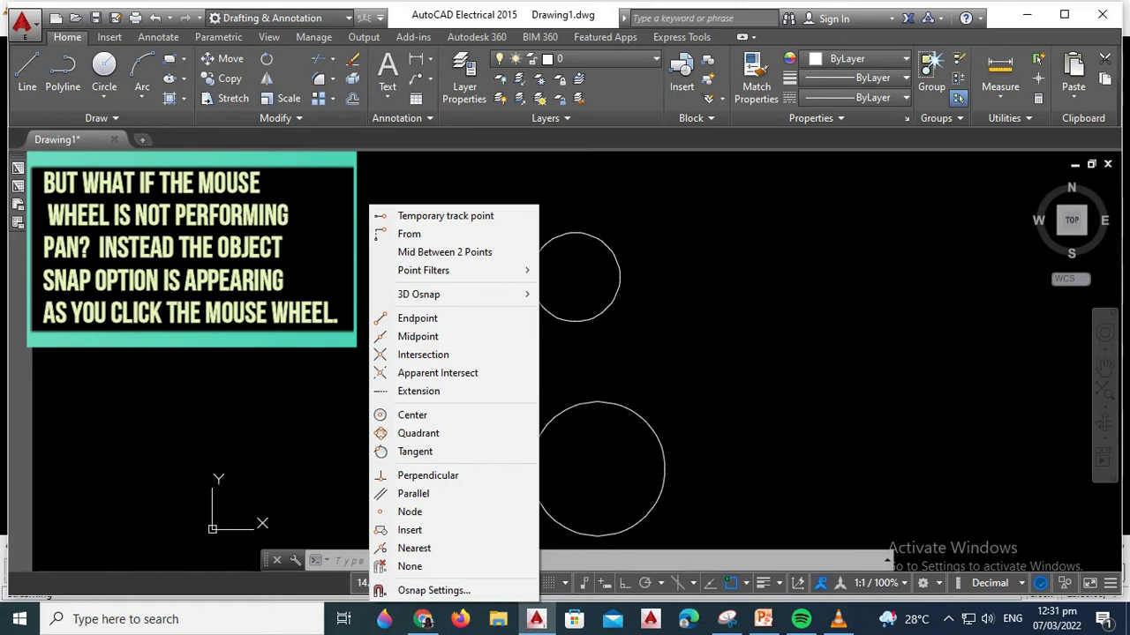
{"action": "left_click", "coordinate": [635, 349]}
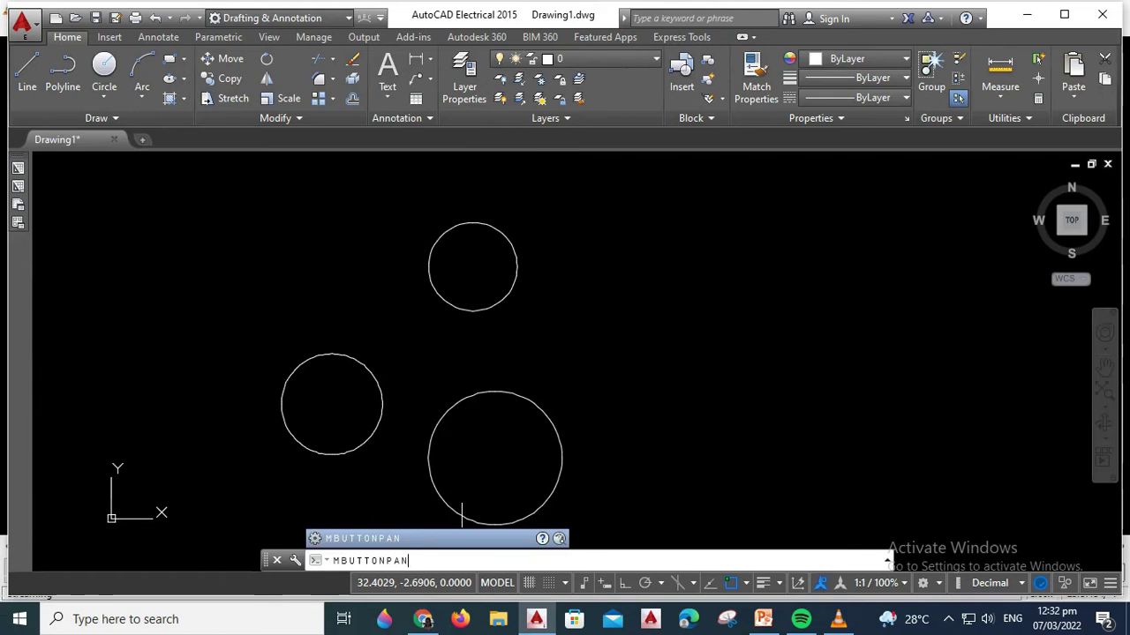
- Run MBUTTONPAN and enter the new value 1
{"action": "key", "text": "Return"}
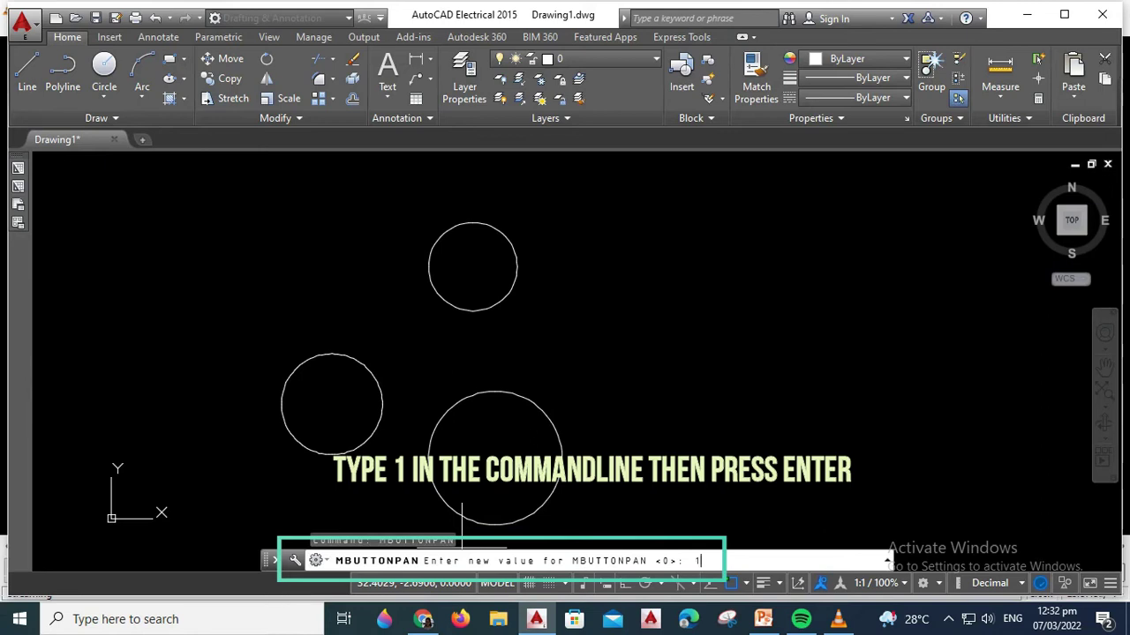
{"action": "key", "text": "Return"}
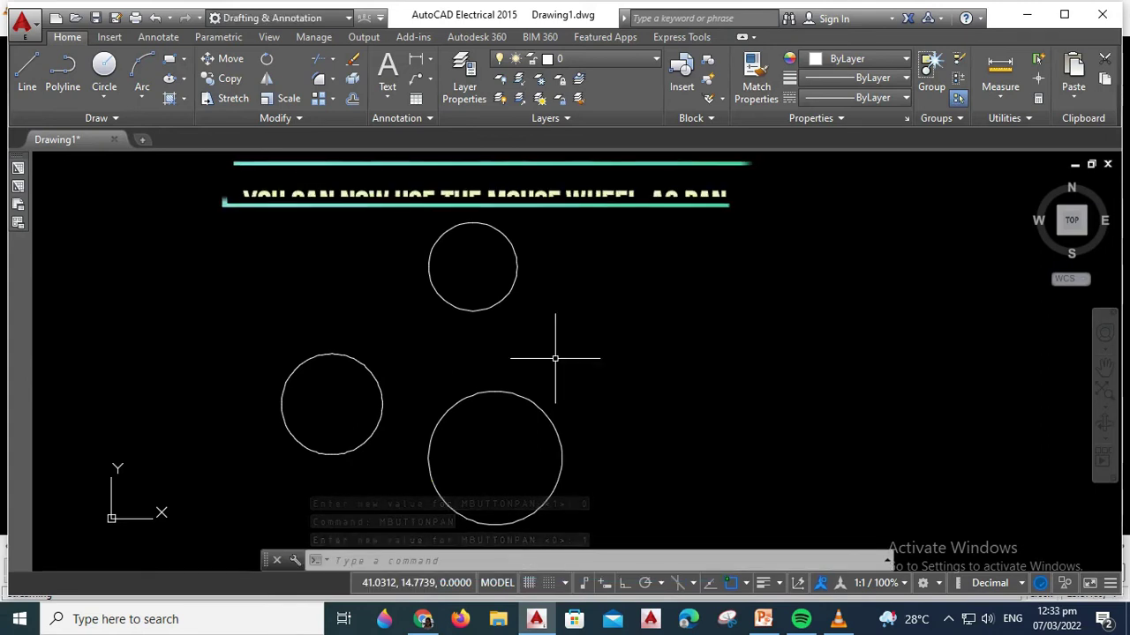
- Pan the three circles left, right, up and down with wheel drags, zooming in and out between pans
{"action": "middle_click_drag", "start_coordinate": [555, 359], "coordinate": [524, 398]}
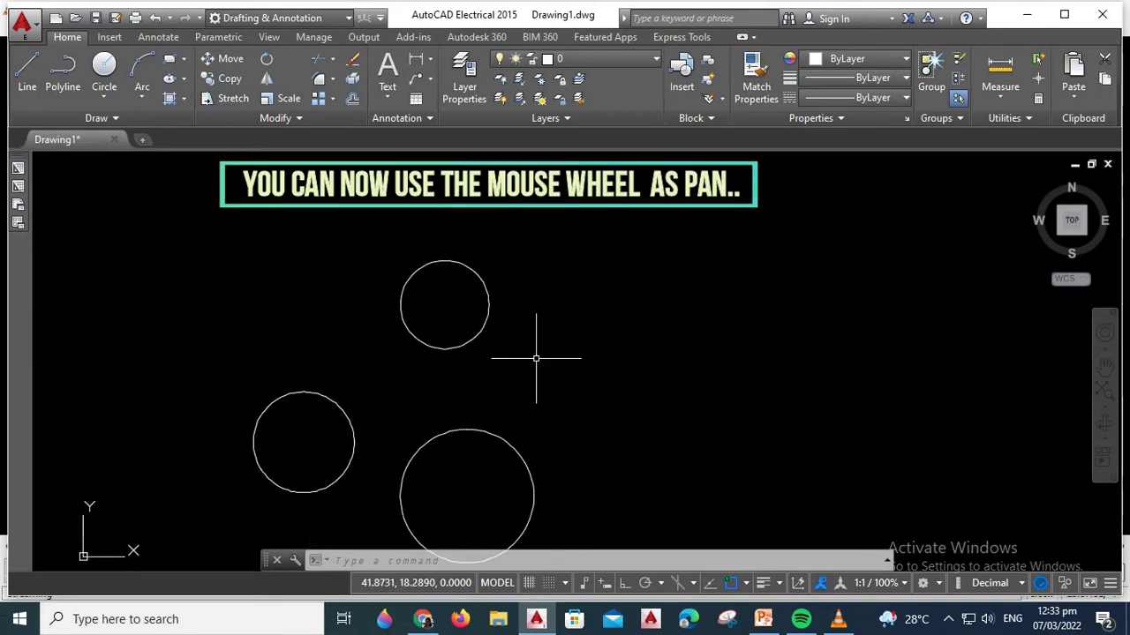
{"action": "scroll", "coordinate": [536, 358], "scroll_direction": "up", "scroll_amount": 2}
{"action": "scroll", "coordinate": [535, 358], "scroll_direction": "down", "scroll_amount": 3}
{"action": "middle_click_drag", "start_coordinate": [535, 358], "coordinate": [395, 387]}
{"action": "middle_click_drag", "start_coordinate": [517, 356], "coordinate": [701, 356]}
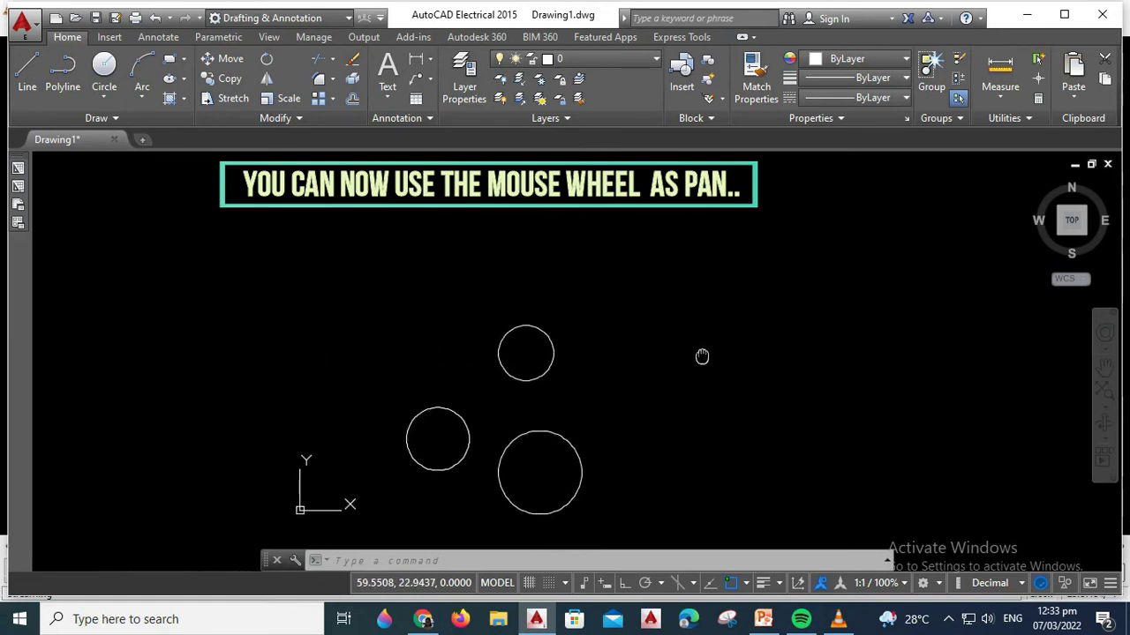
{"action": "middle_click_drag", "start_coordinate": [374, 408], "coordinate": [447, 330]}
{"action": "scroll", "coordinate": [545, 325], "scroll_direction": "up", "scroll_amount": 2}
{"action": "middle_click_drag", "start_coordinate": [547, 320], "coordinate": [522, 360]}
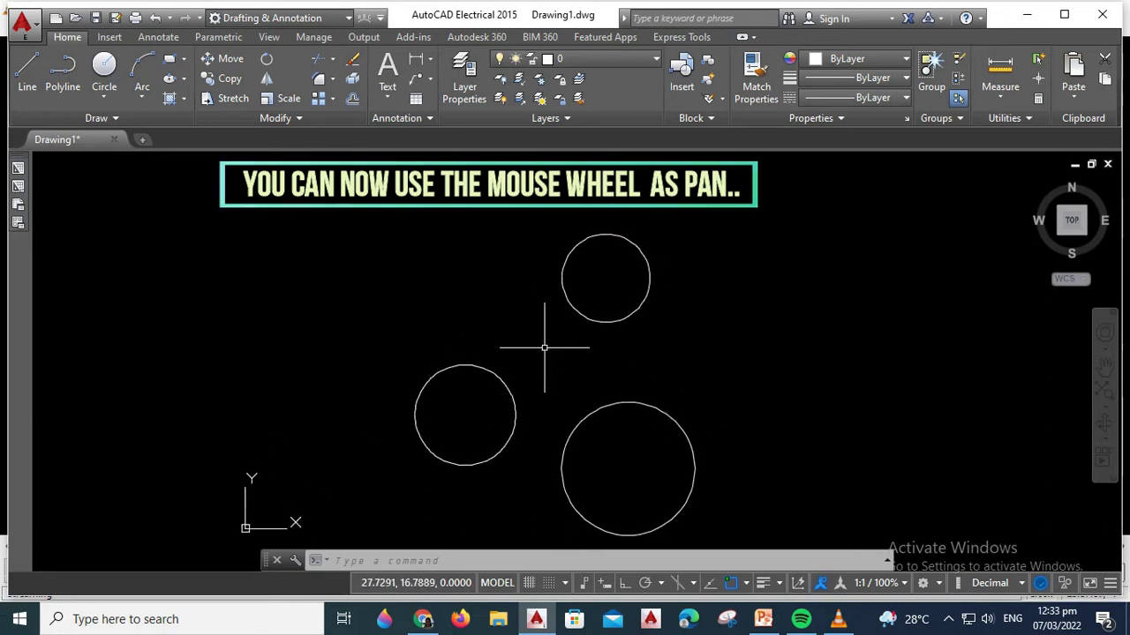